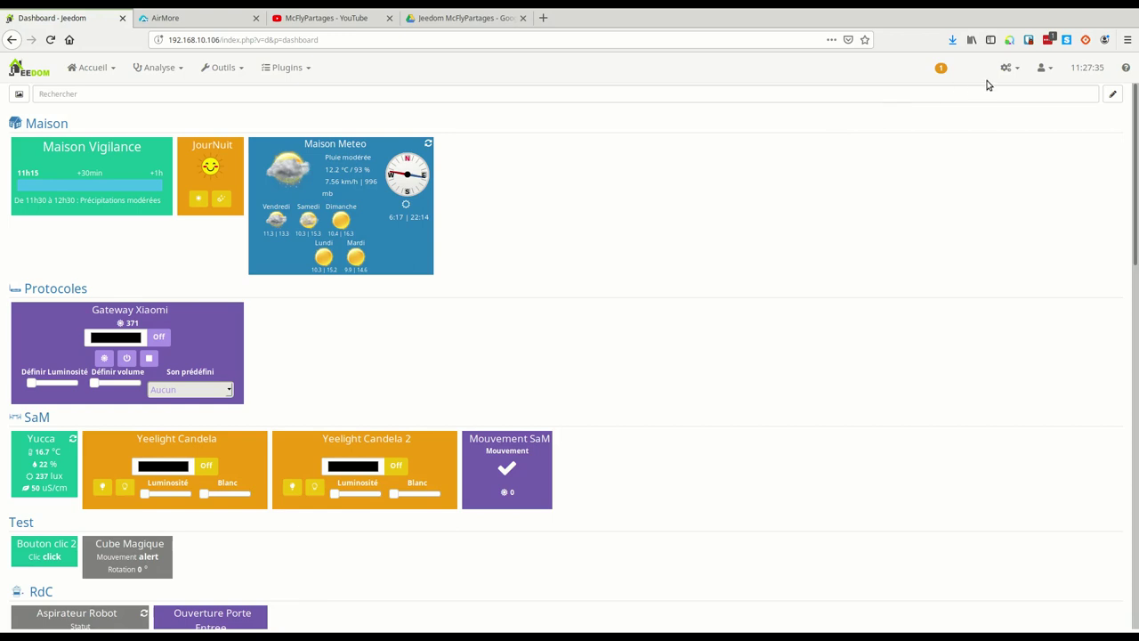
Open the Monitoring plugin in the plugin management page and activate it
click(1043, 71)
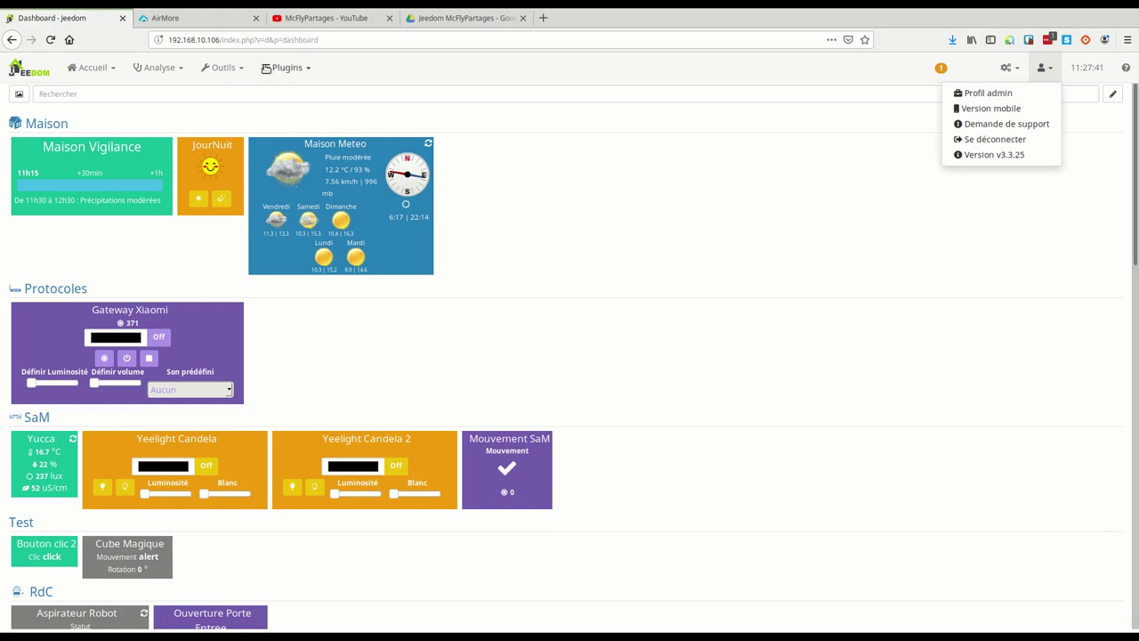
click(267, 68)
click(299, 99)
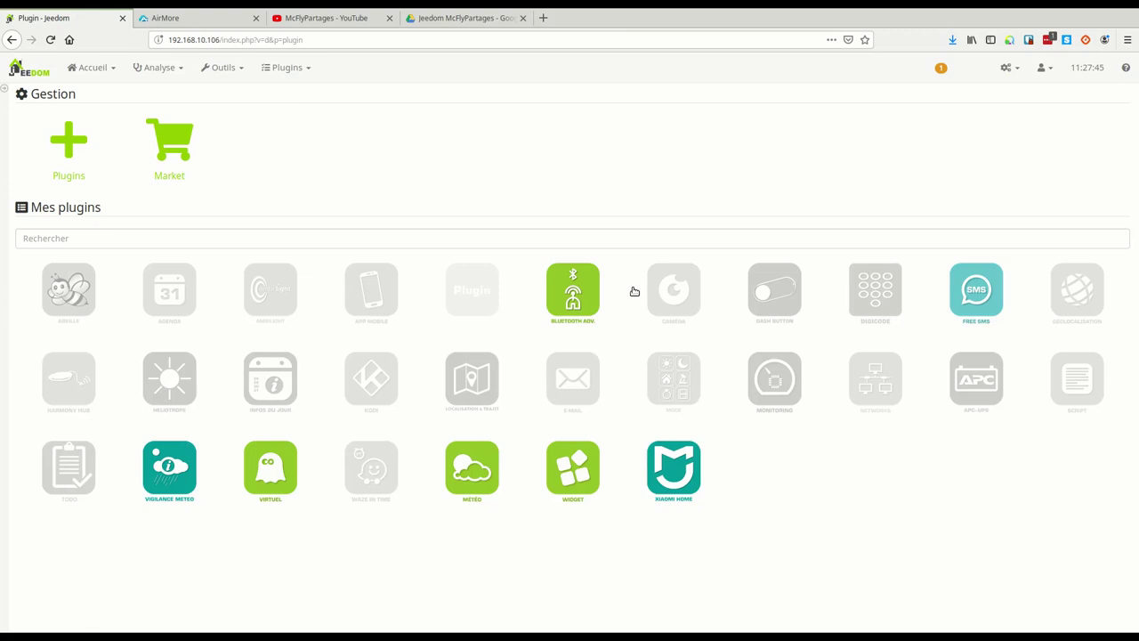
click(773, 385)
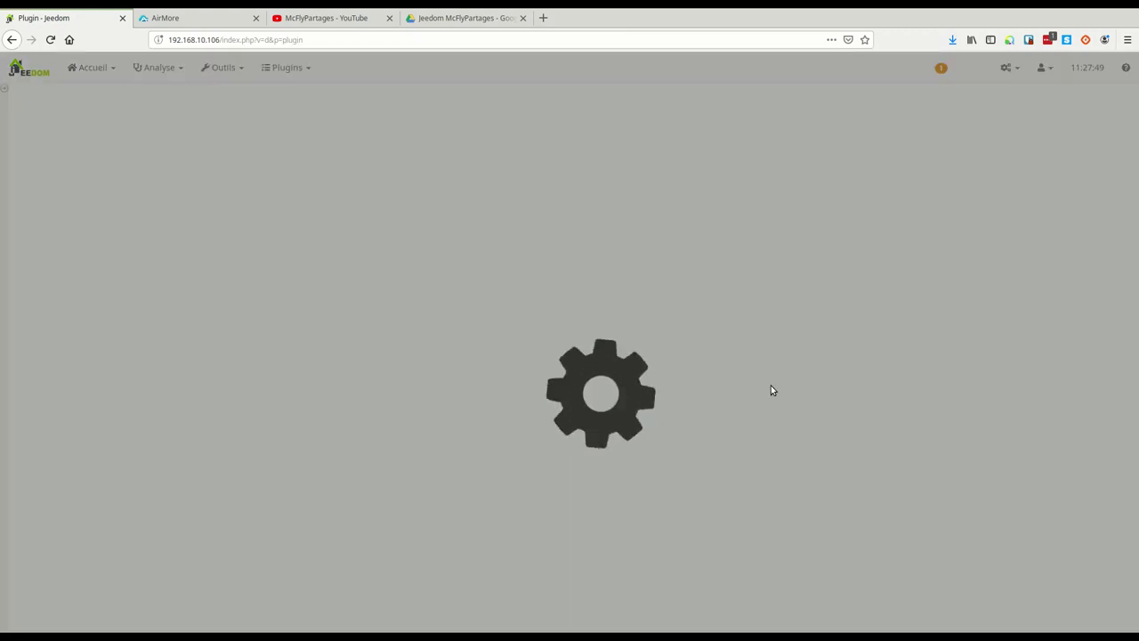
click(415, 160)
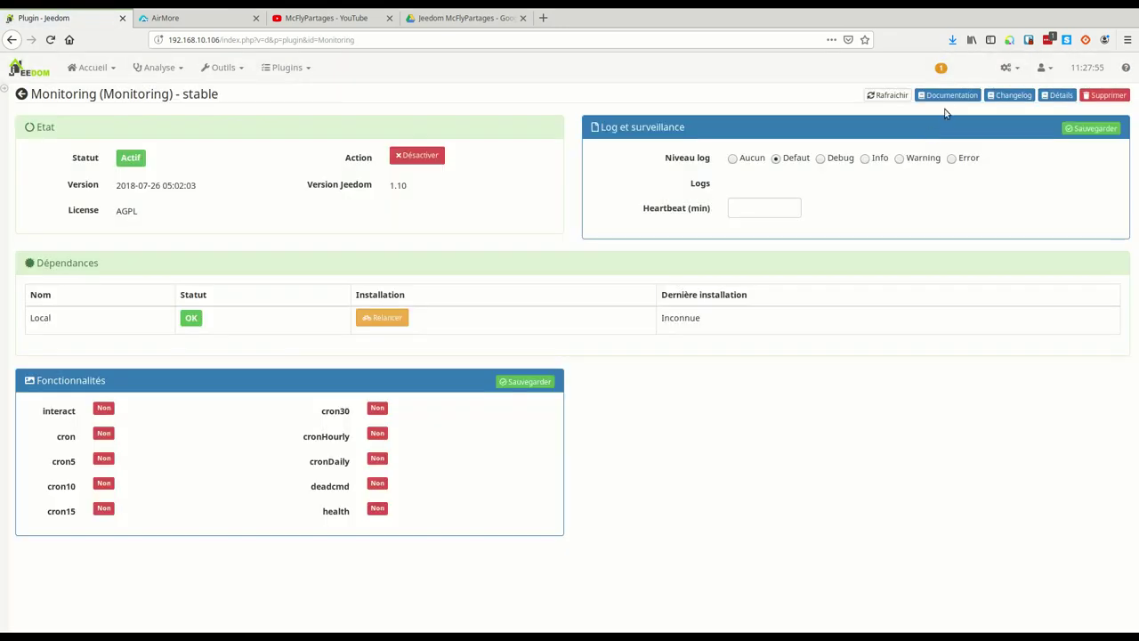
Read the Monitoring plugin's documentation, covering compatibility, dashboard data, configuration, remote mode and value colouring
click(950, 95)
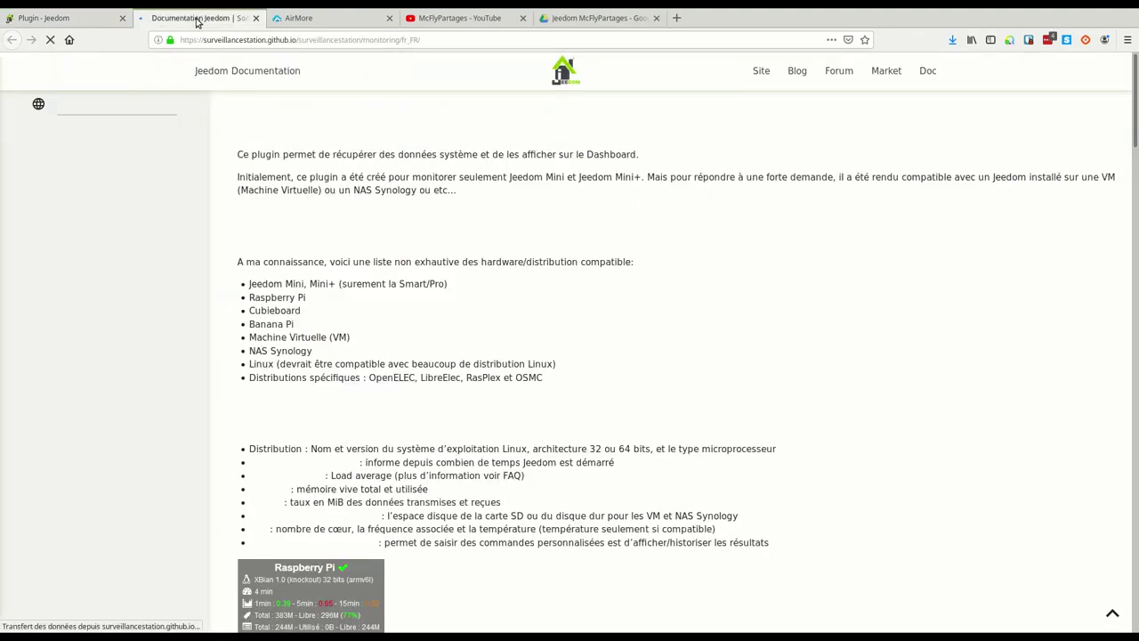
scroll(549, 354, down, 2)
scroll(550, 354, down, 2)
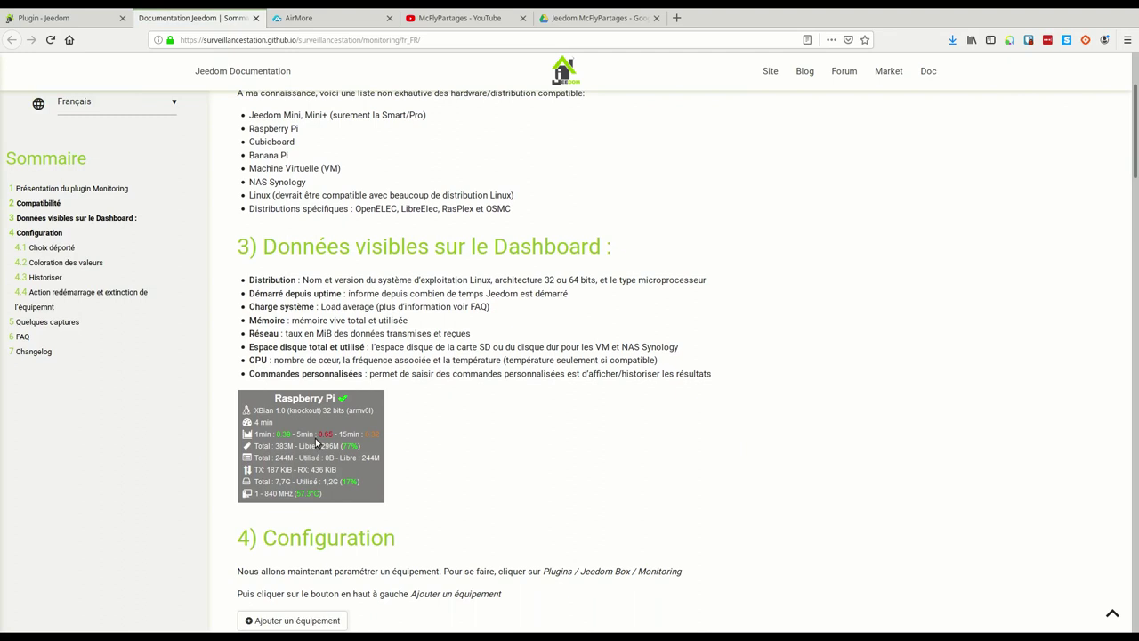
scroll(313, 436, down, 8)
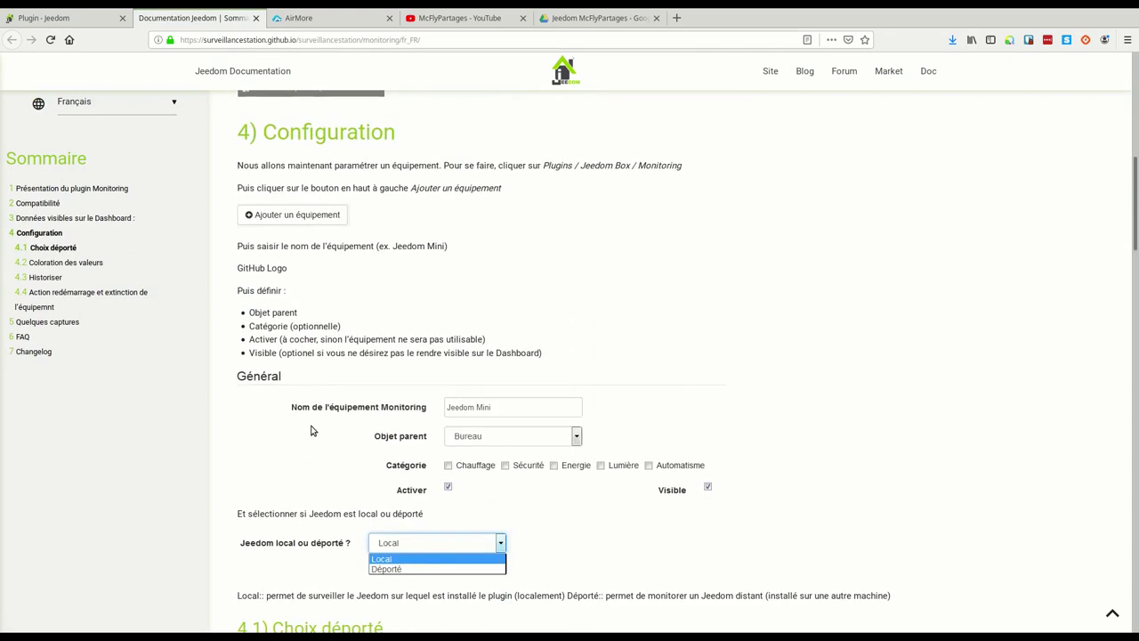
scroll(310, 431, down, 9)
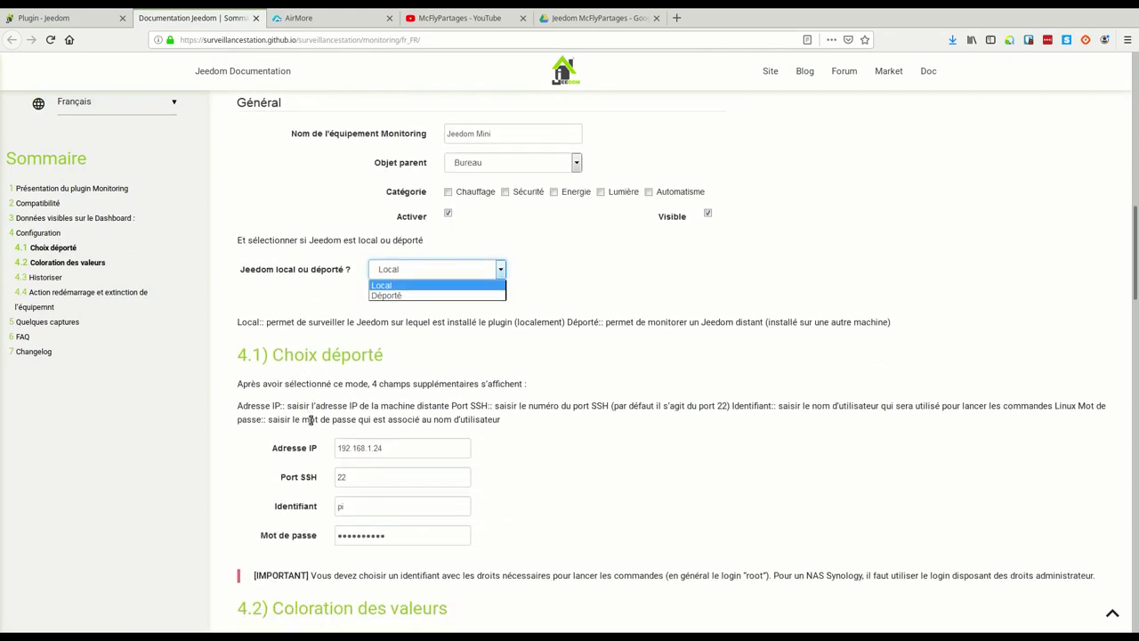
scroll(310, 423, down, 9)
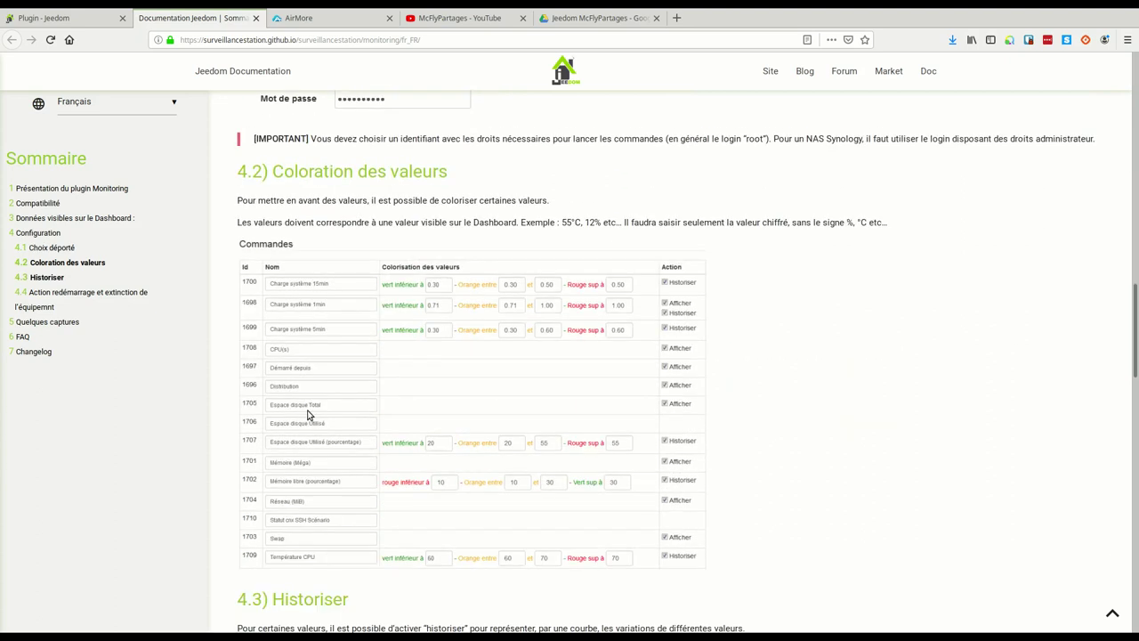
scroll(305, 400, up, 20)
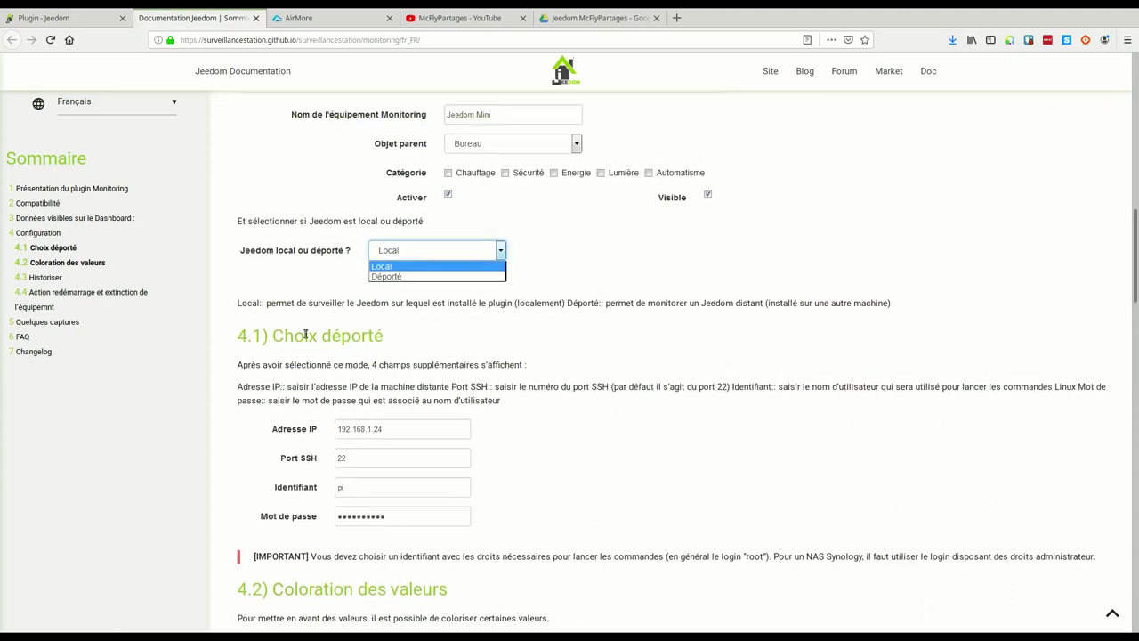
scroll(305, 316, up, 6)
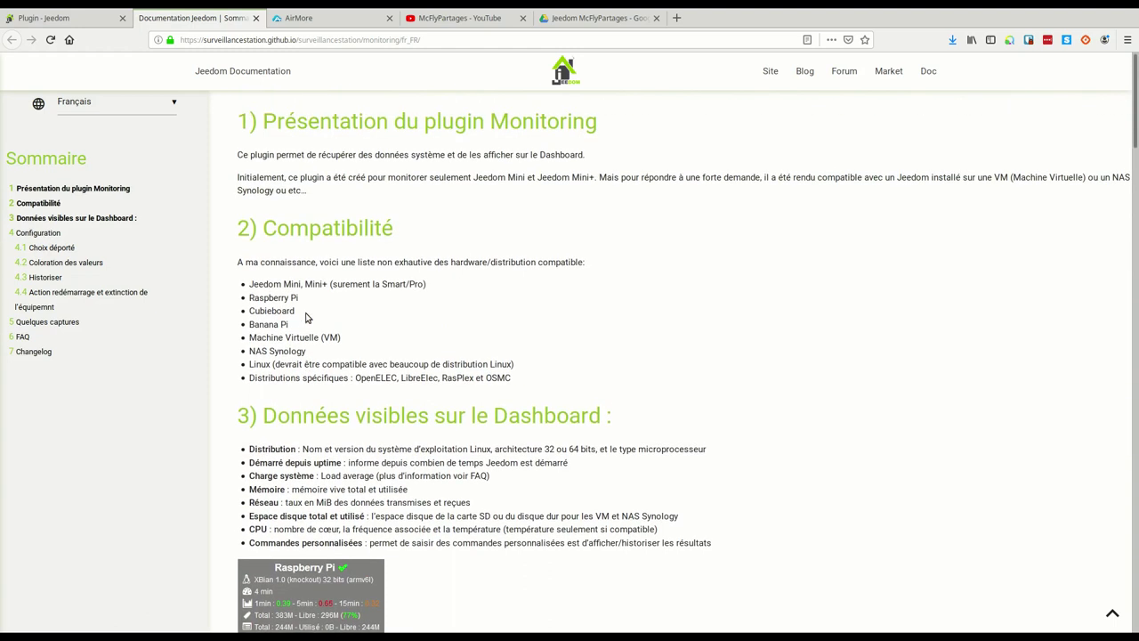
Return to Jeedom and open the Monitoring plugin's equipment page
click(74, 17)
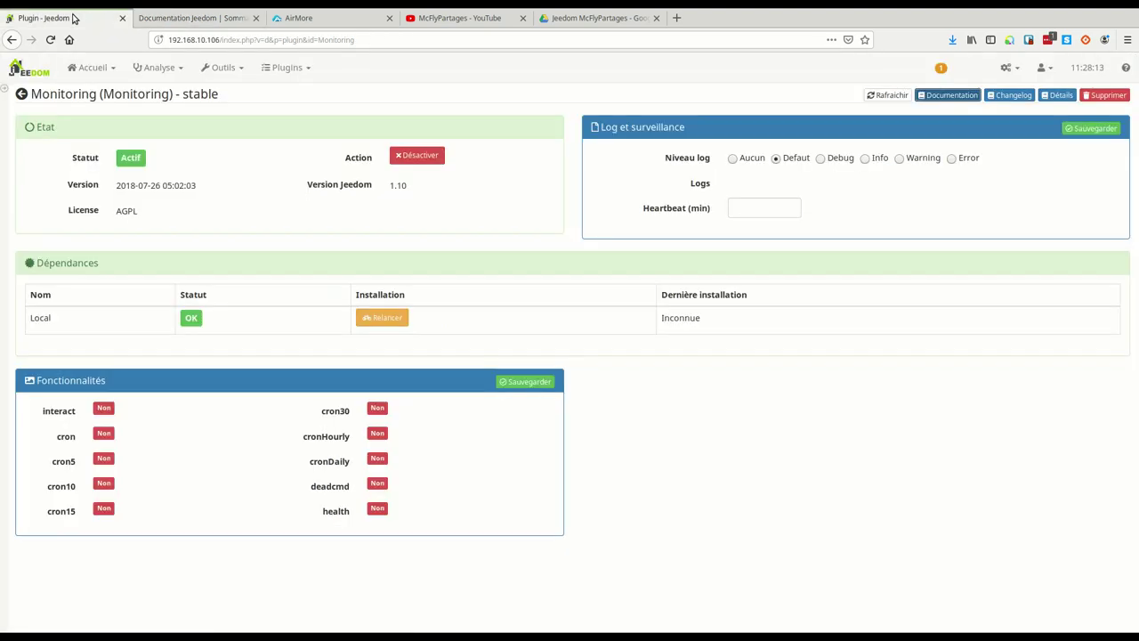
click(283, 69)
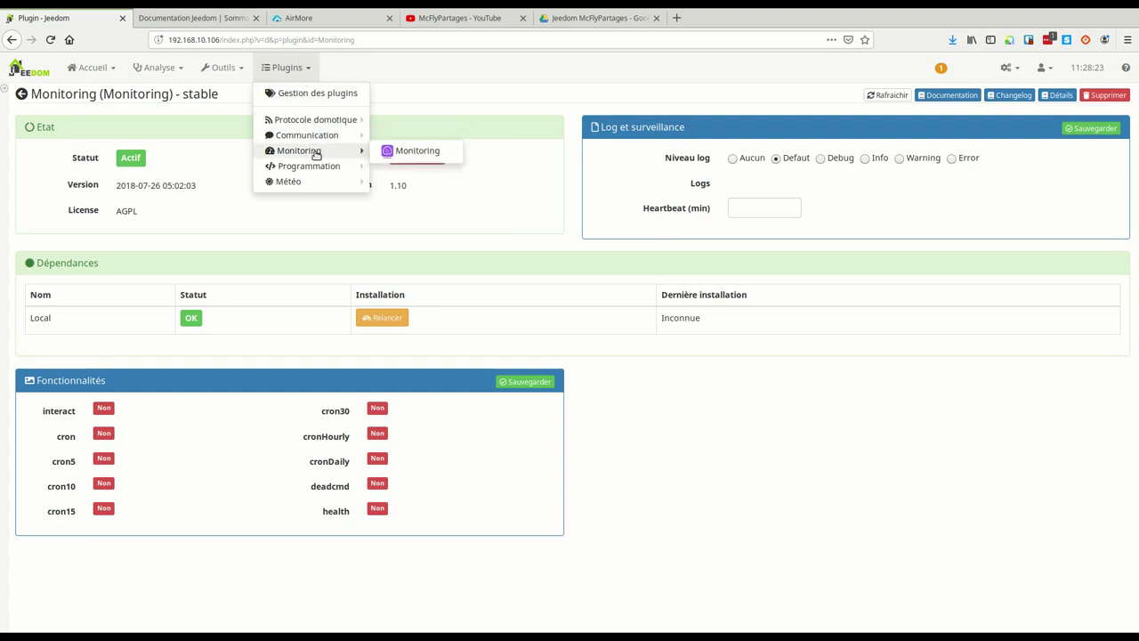
mouse_move(318, 155)
click(391, 155)
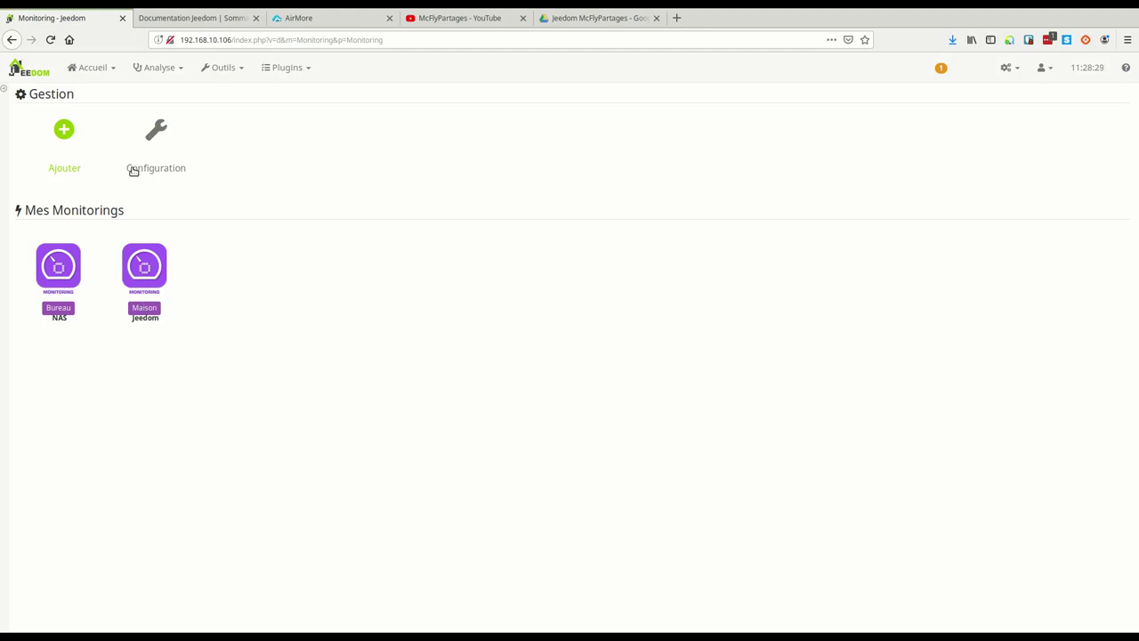
Delete the existing Jeedom and NAS monitoring equipments
click(150, 277)
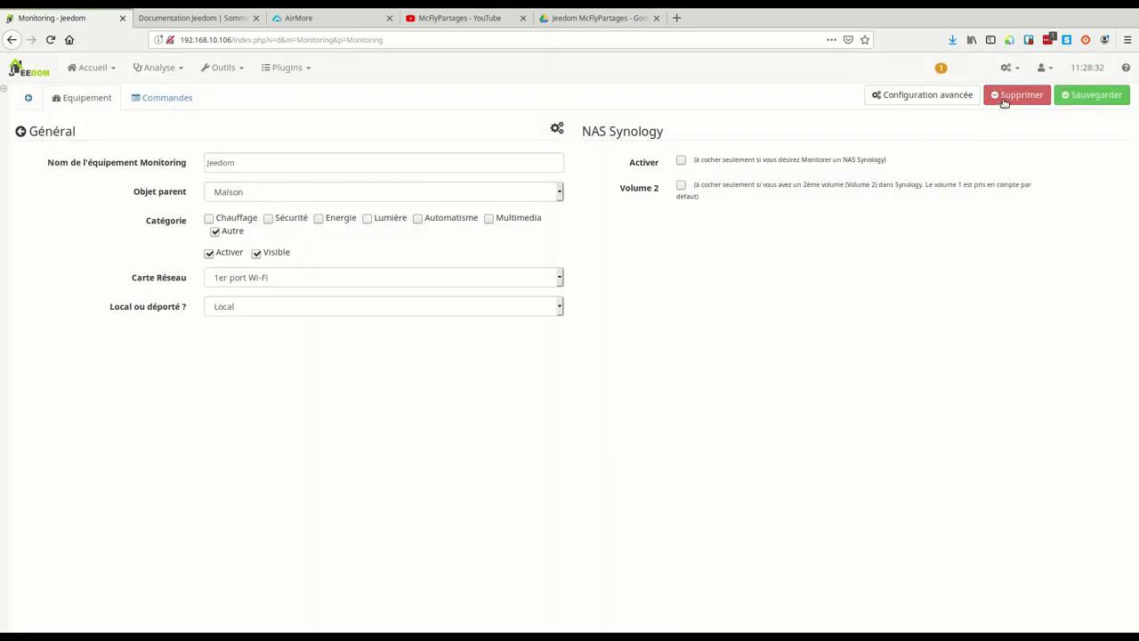
click(1004, 98)
click(722, 118)
click(57, 289)
click(993, 122)
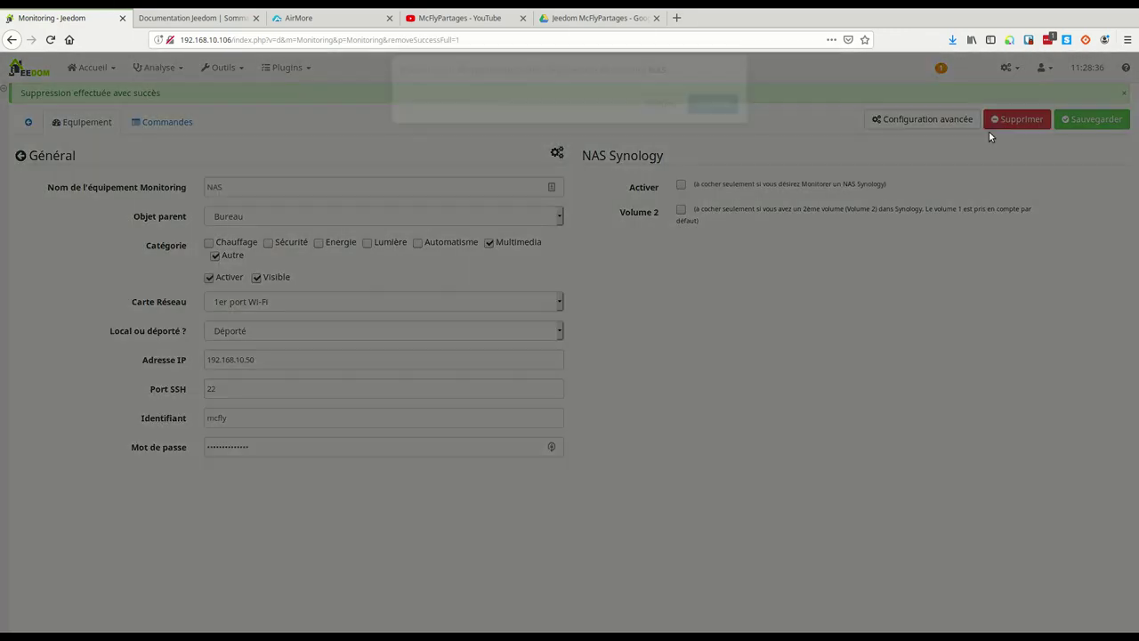
click(710, 119)
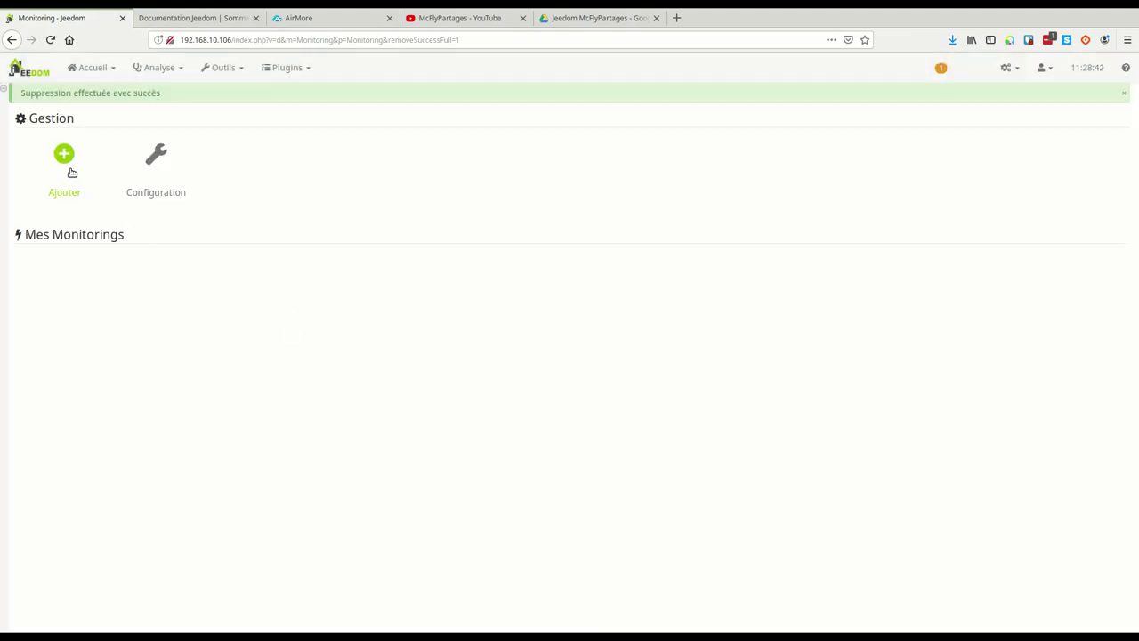
Add a monitoring equipment named Jeedom and set its parent object to Maison
click(71, 163)
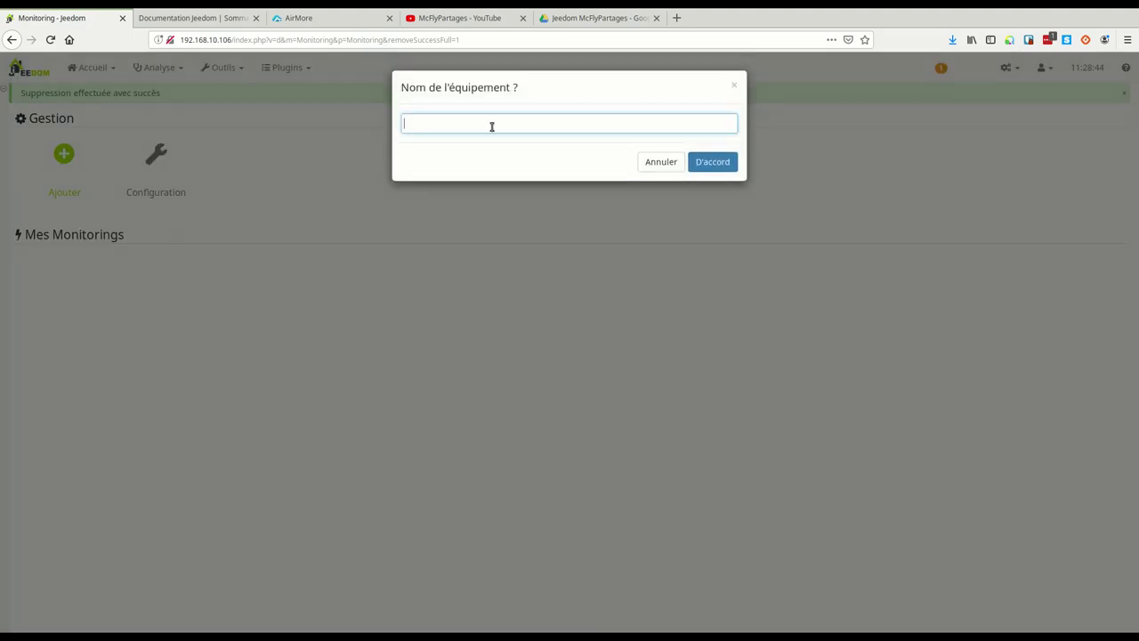
text(Jeedom)
click(722, 161)
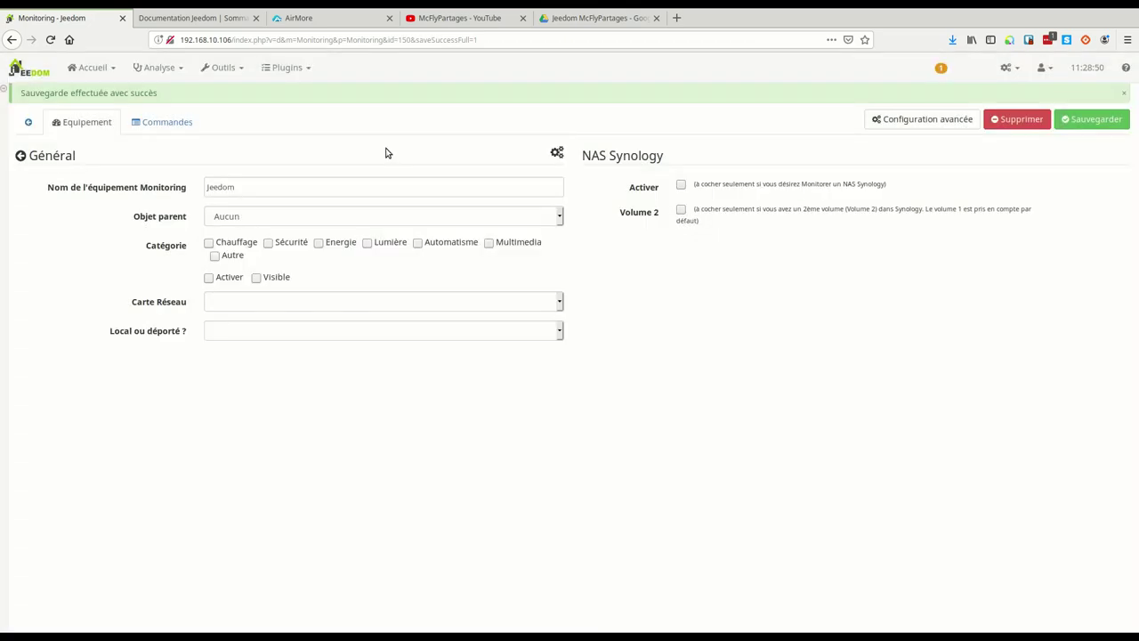
click(242, 222)
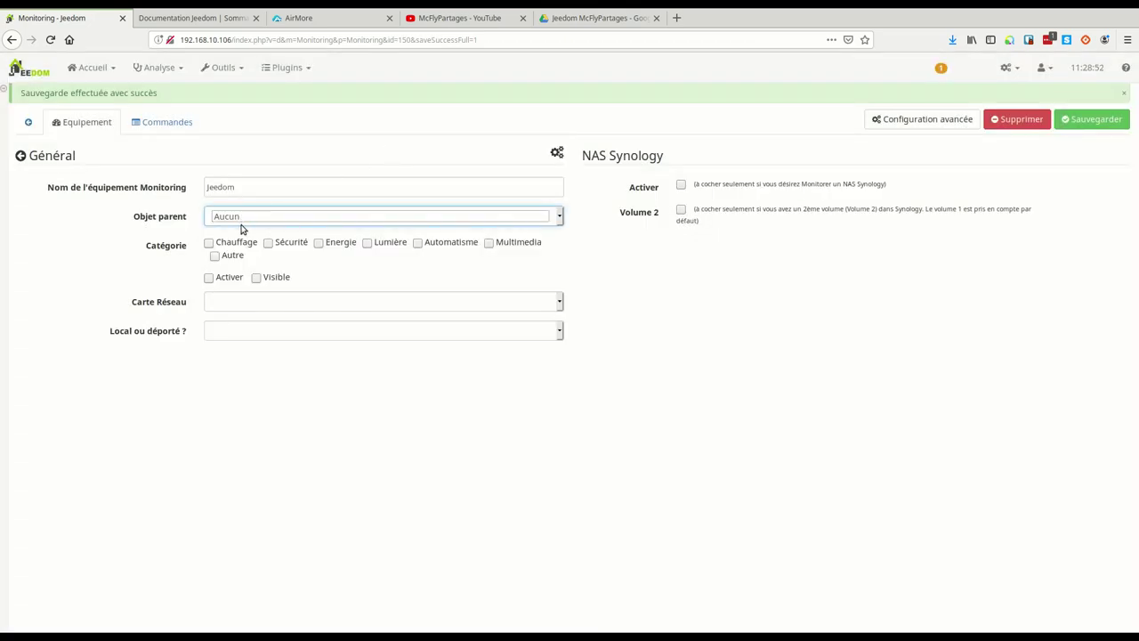
key(Down)
Assign the categories Chauffage, Sécurité, Energie, Lumière, Multimedia and Autre to the Jeedom equipment, and make it active and visible
click(235, 244)
click(286, 243)
click(335, 243)
click(392, 246)
click(503, 247)
click(228, 259)
click(229, 279)
click(276, 277)
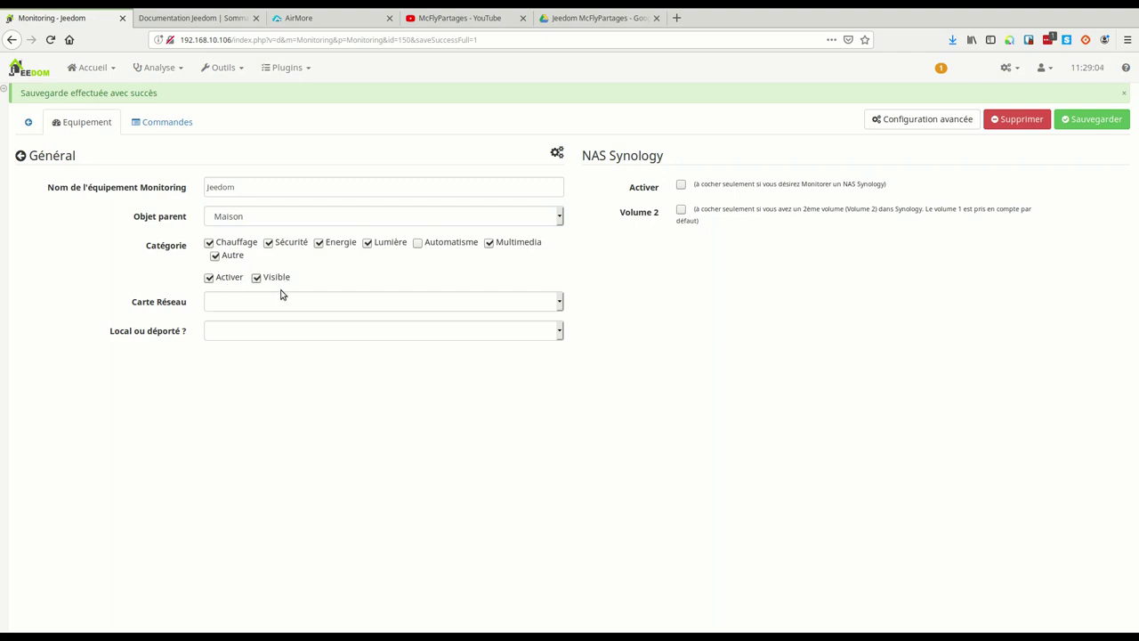
Set the Jeedom equipment's network card to 1er port Wi-Fi and its mode to Local, and save it
click(271, 303)
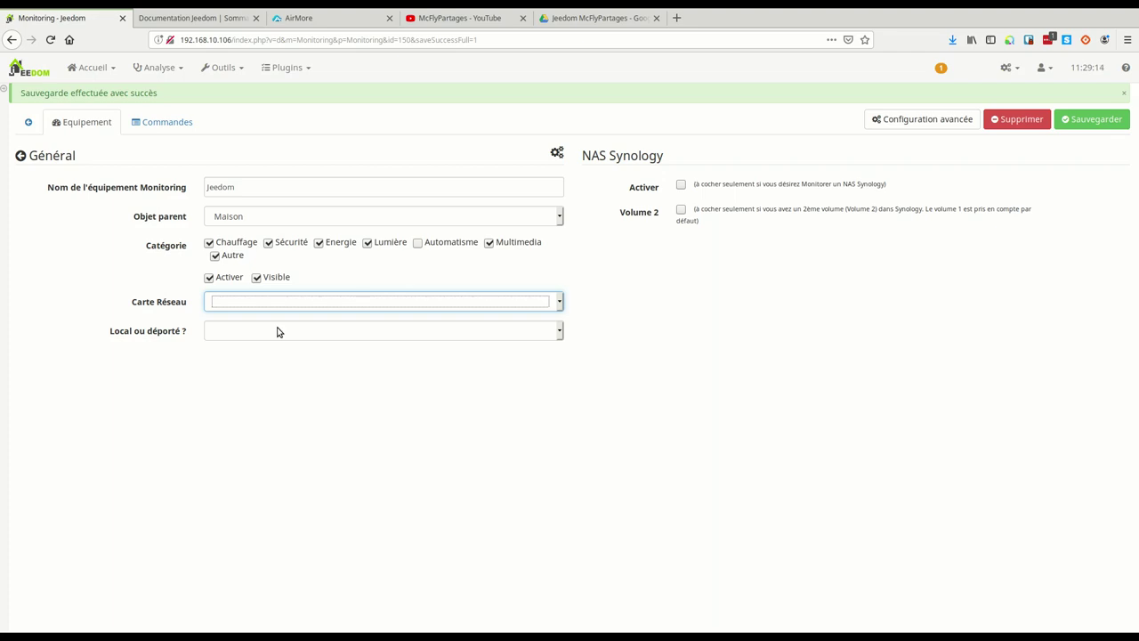
click(256, 343)
click(257, 336)
click(234, 354)
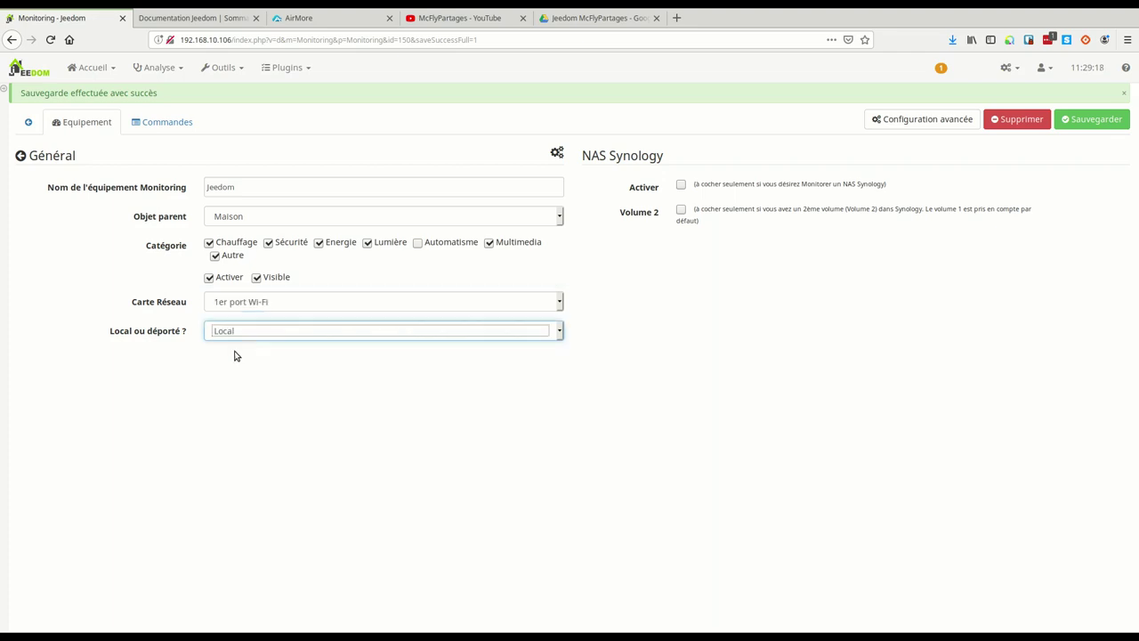
click(249, 304)
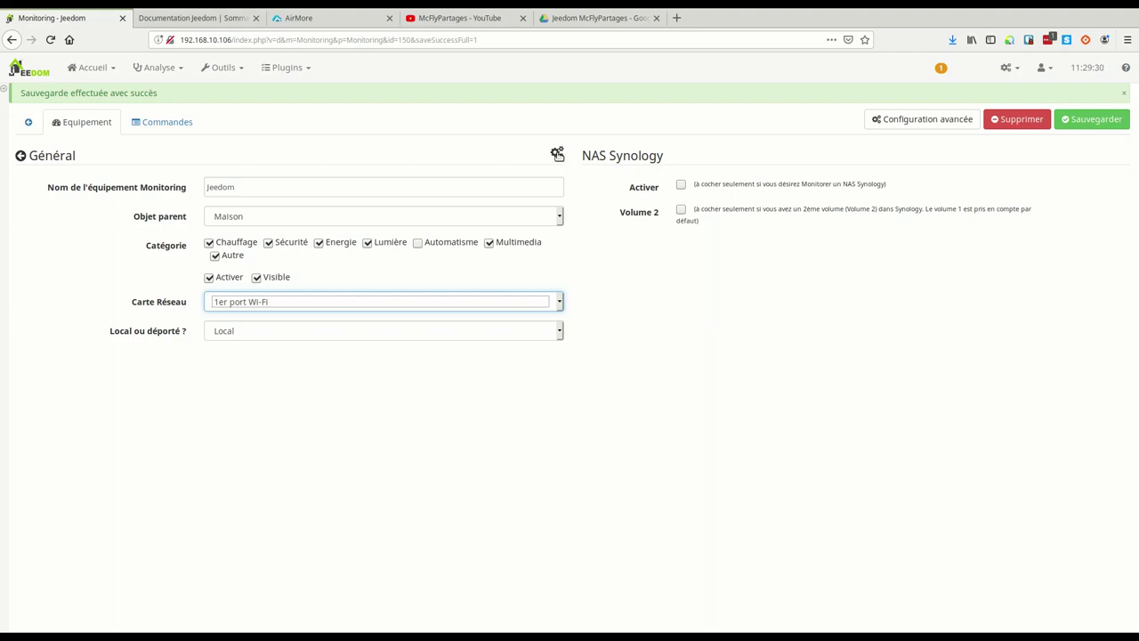
click(1073, 121)
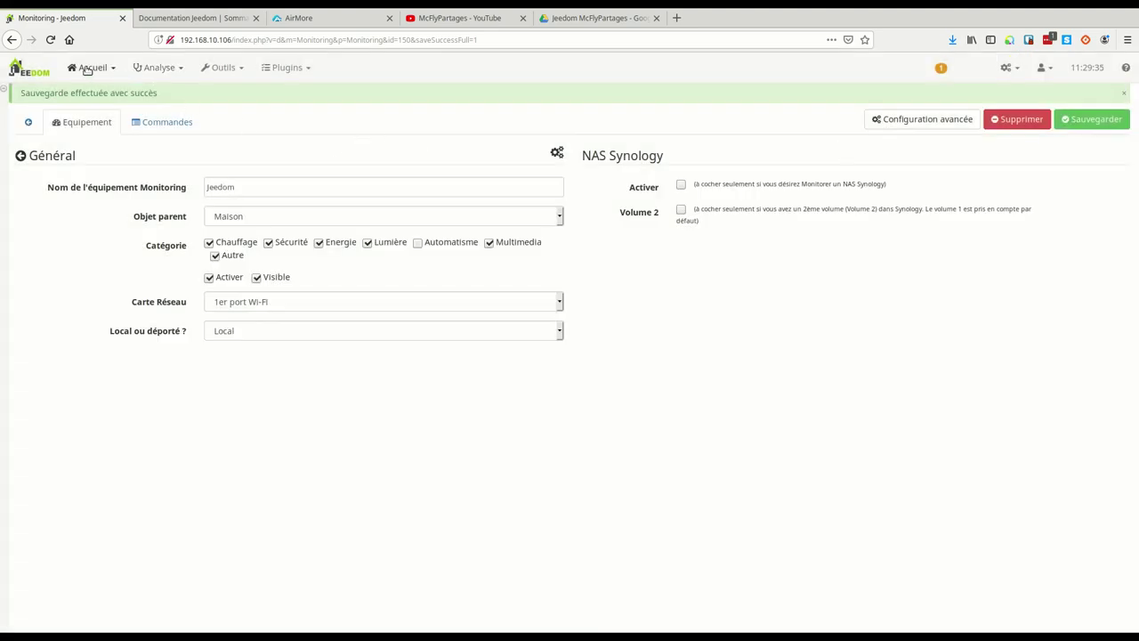
Open the Maison dashboard and examine the Jeedom monitoring widget
click(87, 70)
mouse_move(107, 92)
click(178, 93)
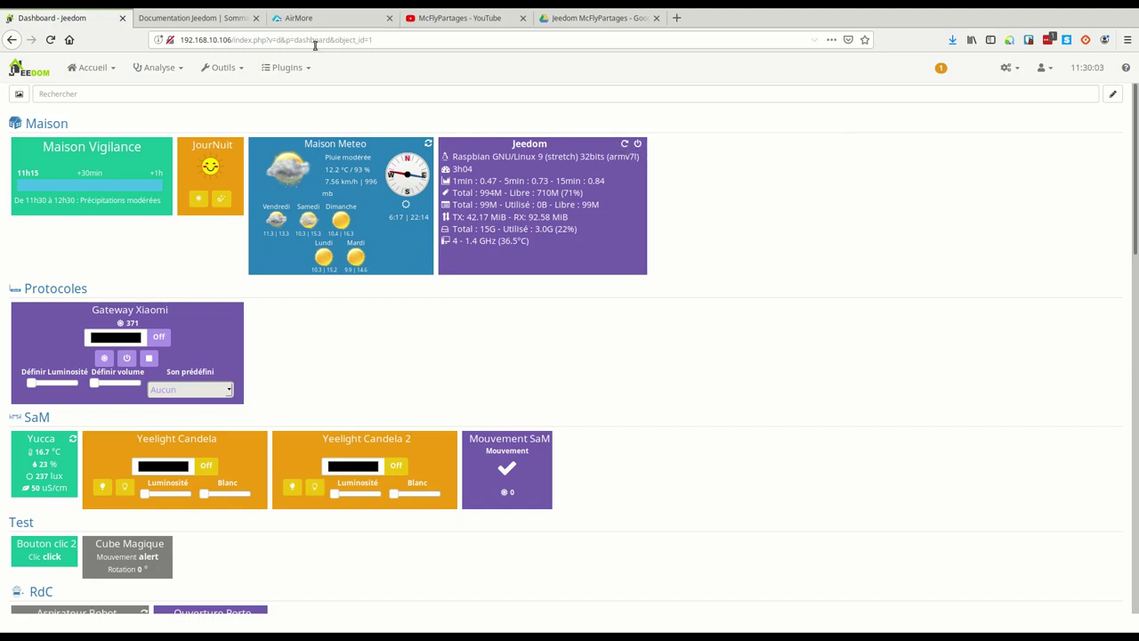
Add a second equipment named NASPerso in the Monitoring plugin
click(304, 74)
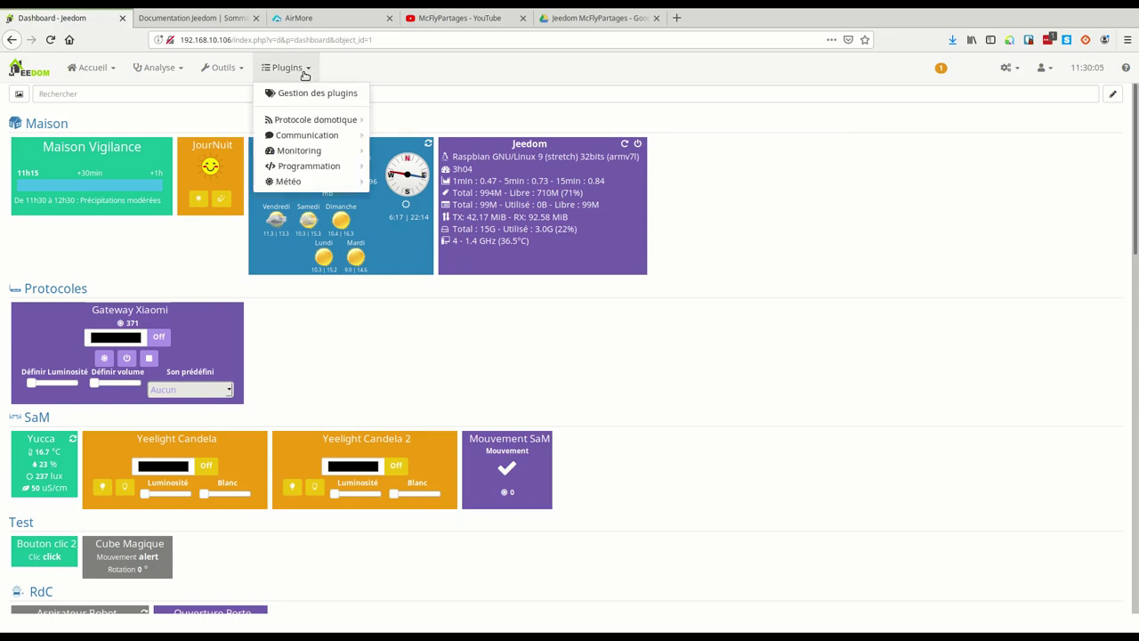
mouse_move(299, 150)
mouse_move(326, 173)
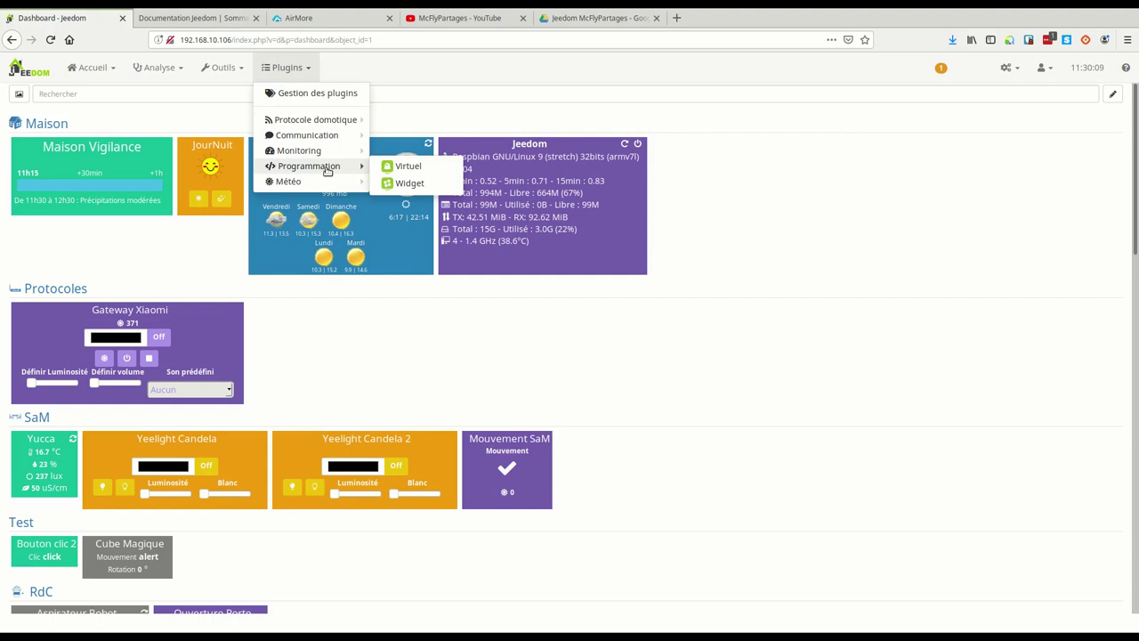
click(413, 149)
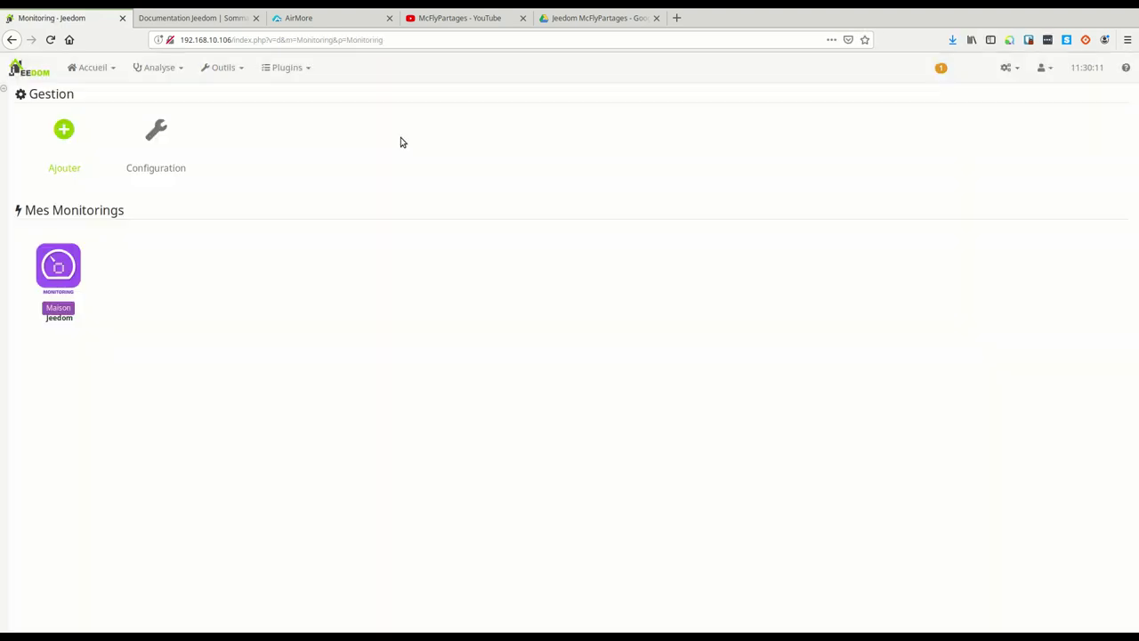
click(75, 151)
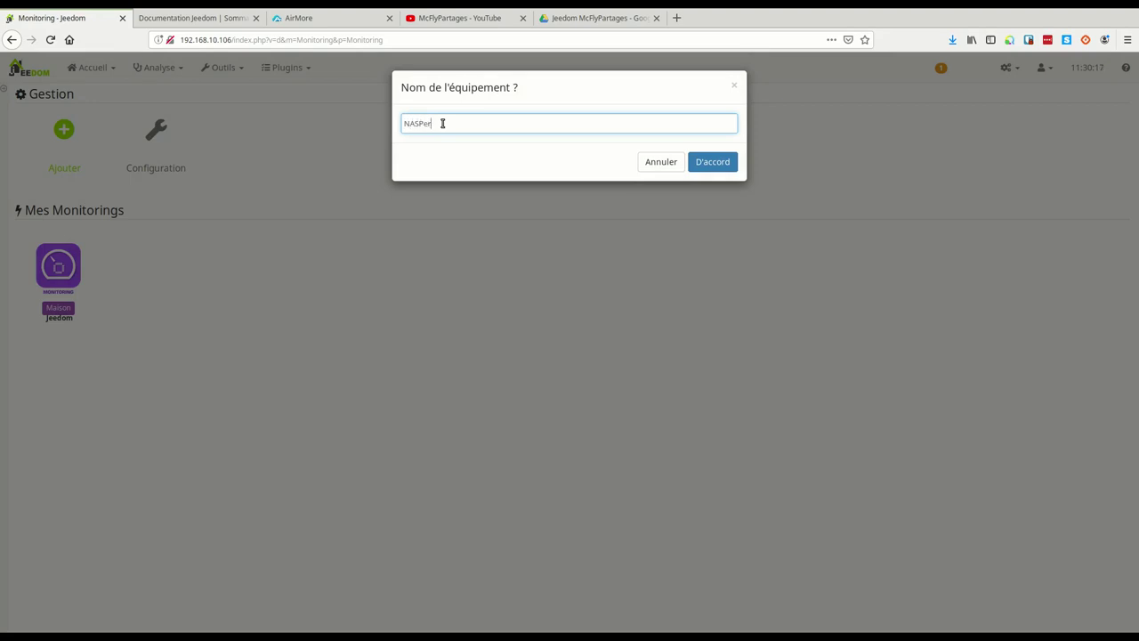
click(707, 163)
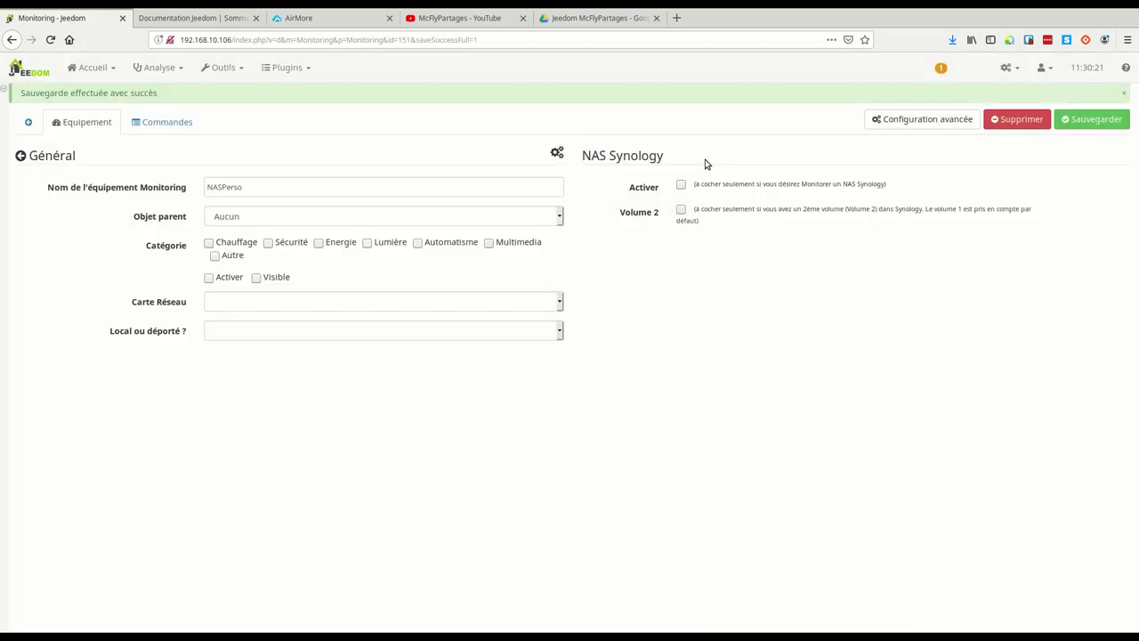
Set NASPerso's parent object to Bureau, assign the categories Multimedia and Autre, and make it active and visible
click(239, 221)
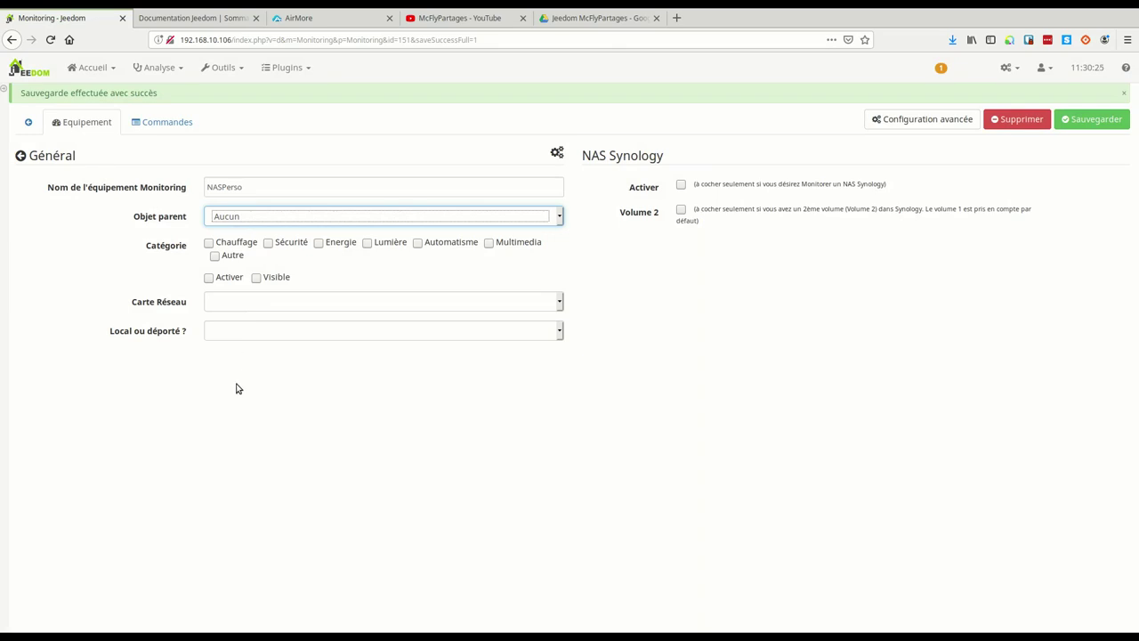
key(Down)
click(514, 244)
click(237, 258)
click(218, 278)
click(258, 280)
Set NASPerso's network card to 1er port Wi-Fi and its mode to Déporté
click(254, 307)
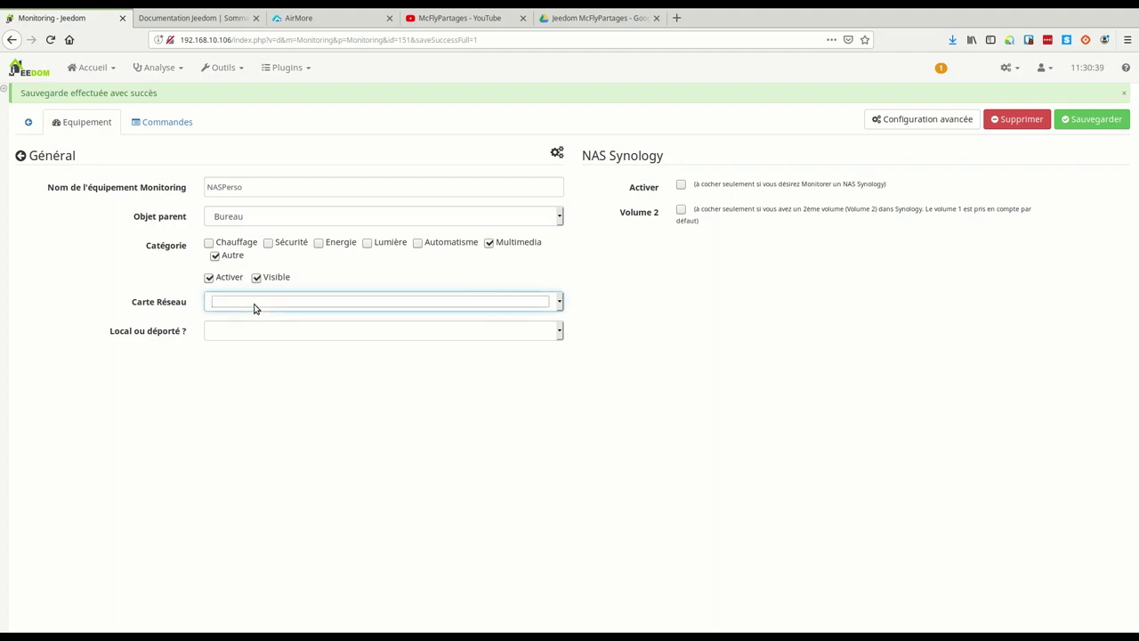
click(267, 324)
key(Down)
click(239, 333)
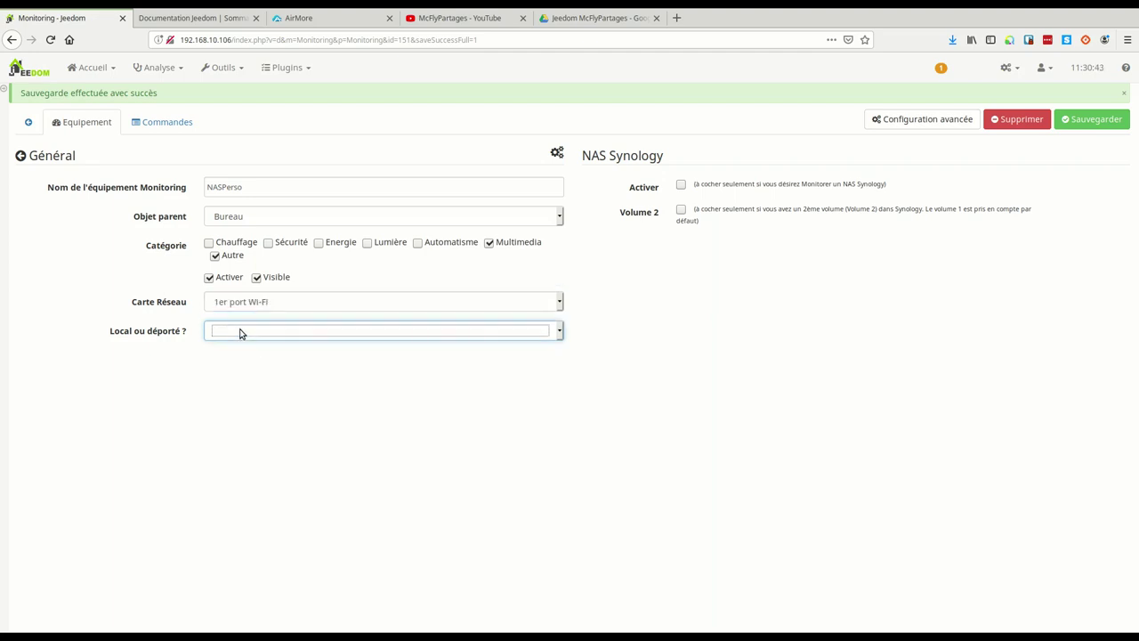
key(Down)
Enter the NAS IP address 192.168.10.50 and SSH port 22 for the remote connection
click(250, 360)
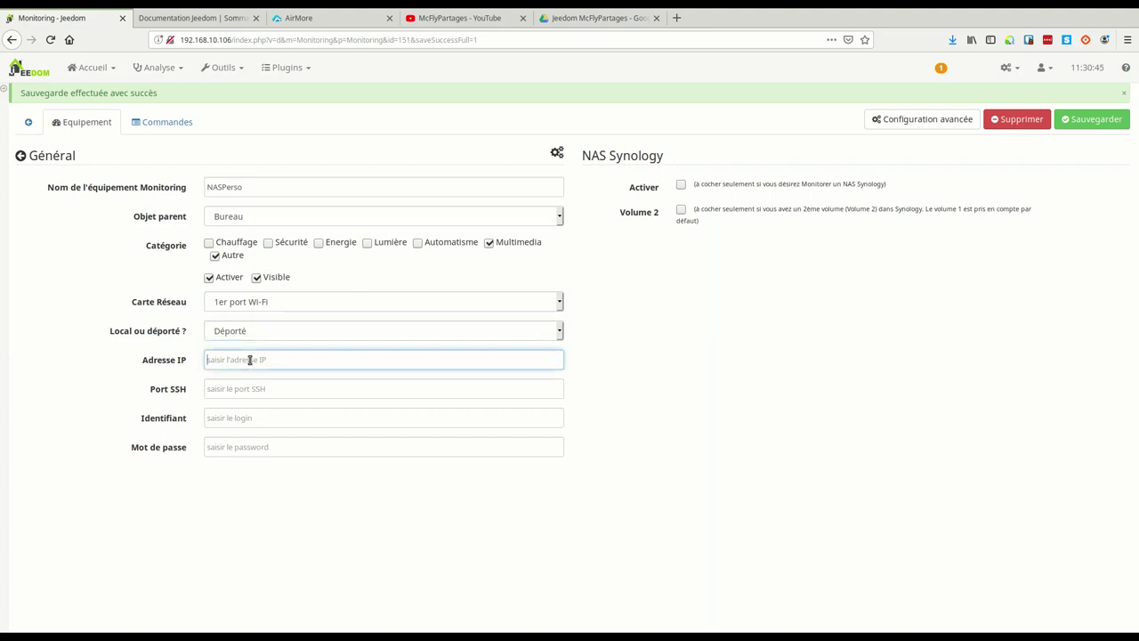
text(192.168.10.50)
click(259, 391)
text(22)
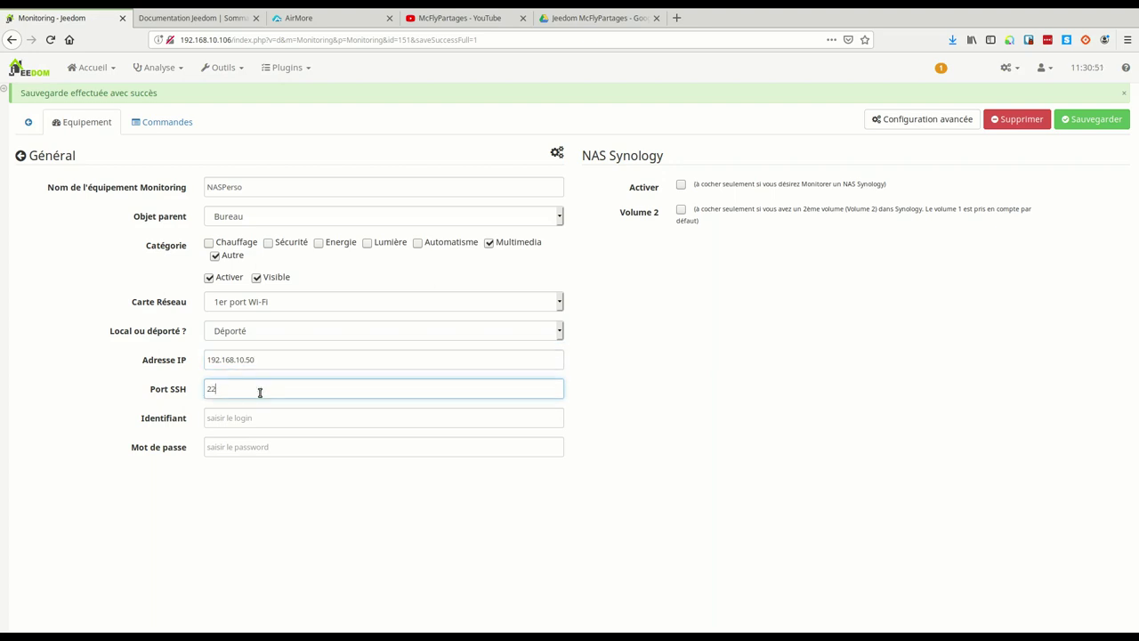
Enter the NAS login name and account password, and save the NASPerso equipment
click(254, 416)
text(mcfly)
key(Tab)
text(••••)
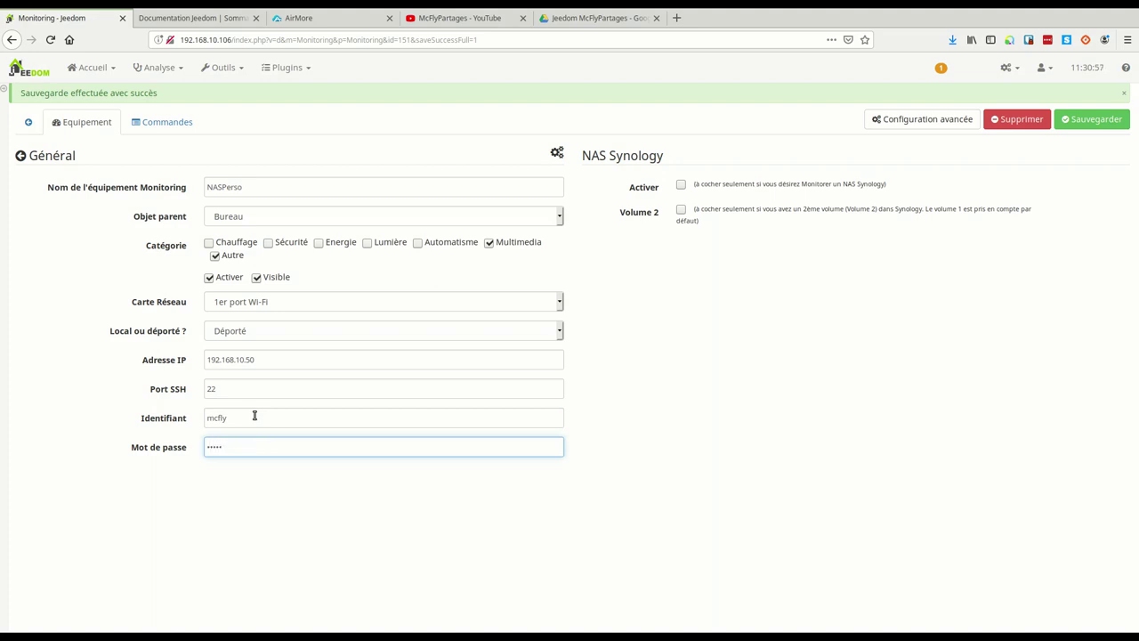
text(••••••••••)
click(1075, 122)
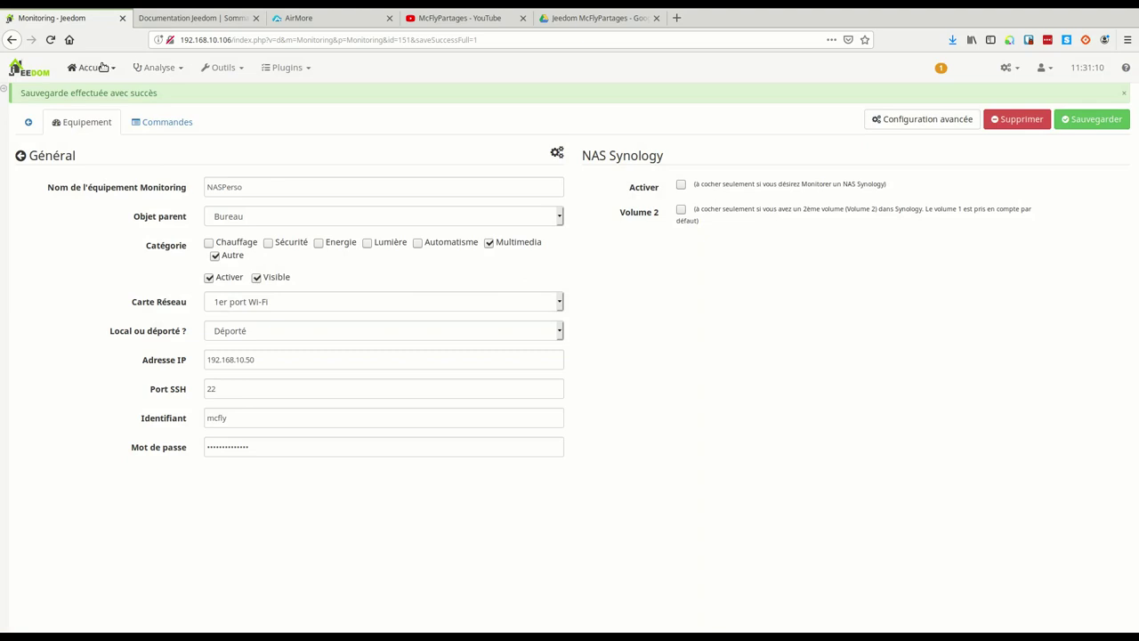
Open the Bureau dashboard and examine the NASPerso monitoring widget
click(103, 68)
mouse_move(119, 94)
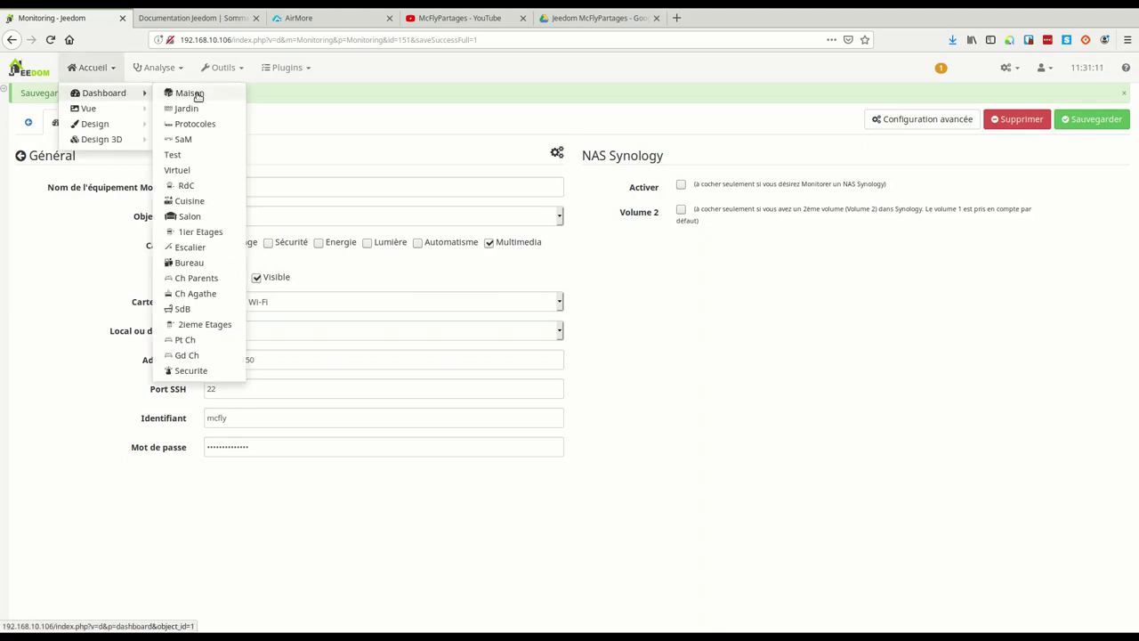
click(189, 261)
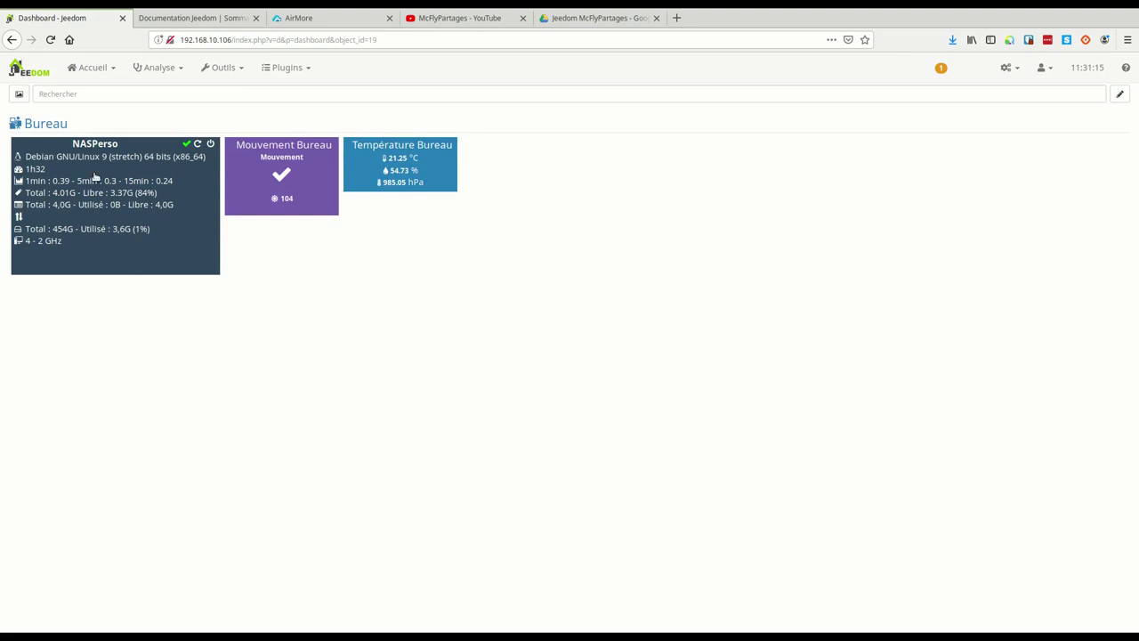